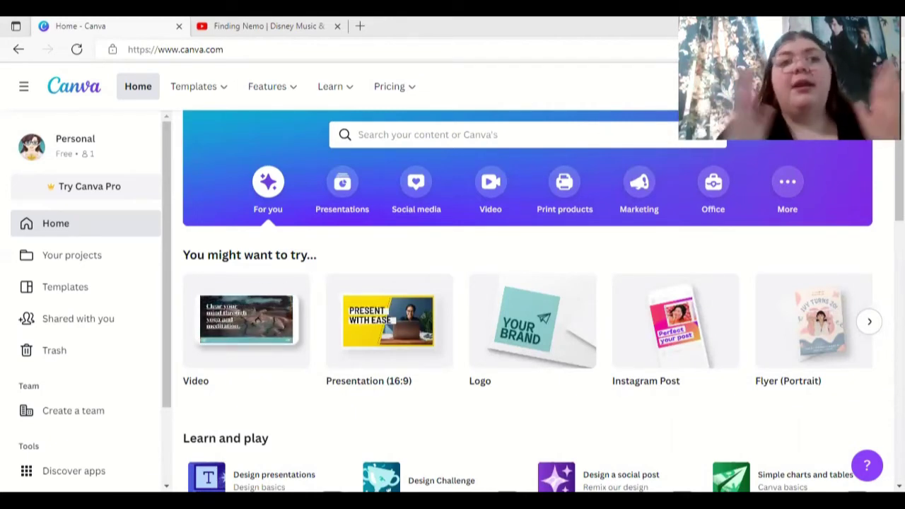
- Start a blank 1920 × 1080 px Desktop Wallpaper design from the suggested design types
click(869, 321)
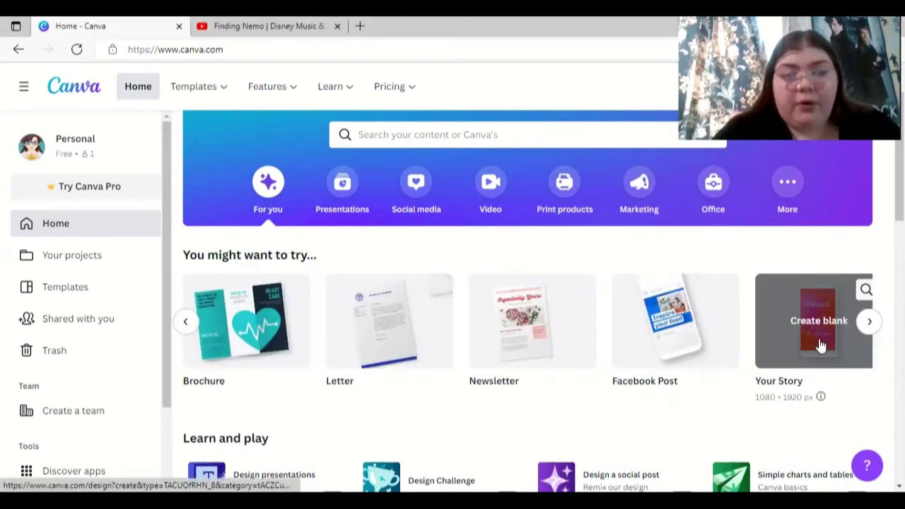
click(869, 322)
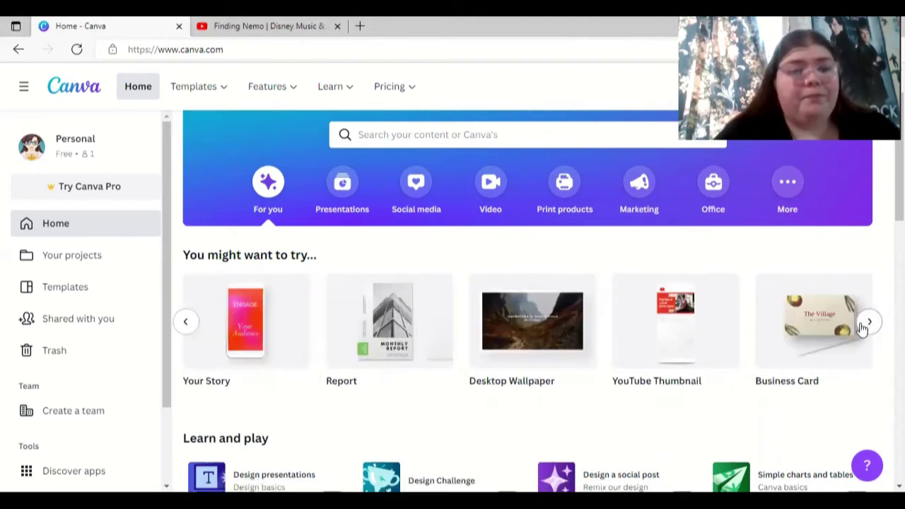
click(534, 352)
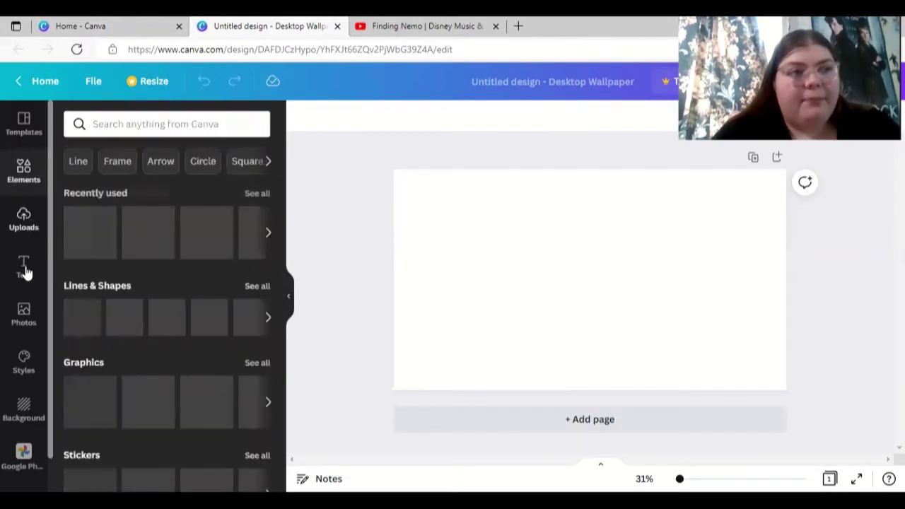
- Bring up the background colour swatches and images for the blank wallpaper
click(24, 268)
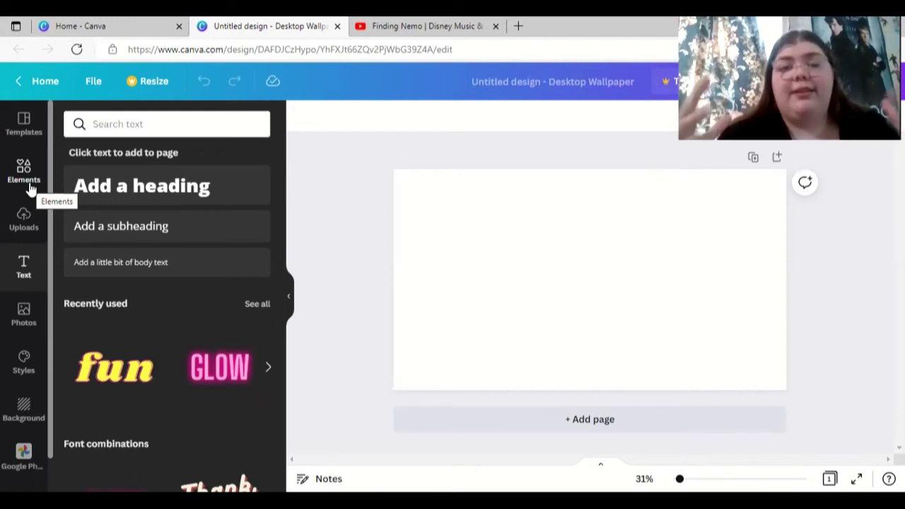
click(23, 408)
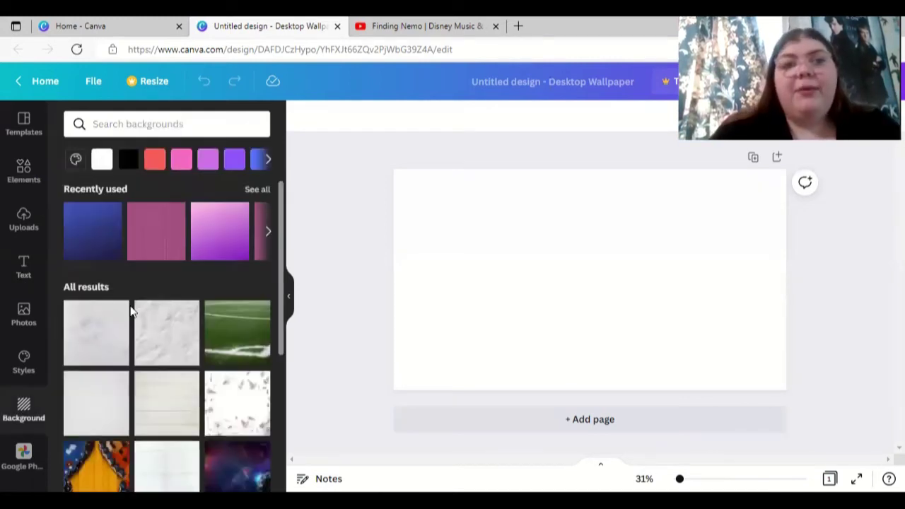
- Set the page background to the sunset hot-air balloons image from recently used backgrounds
click(265, 232)
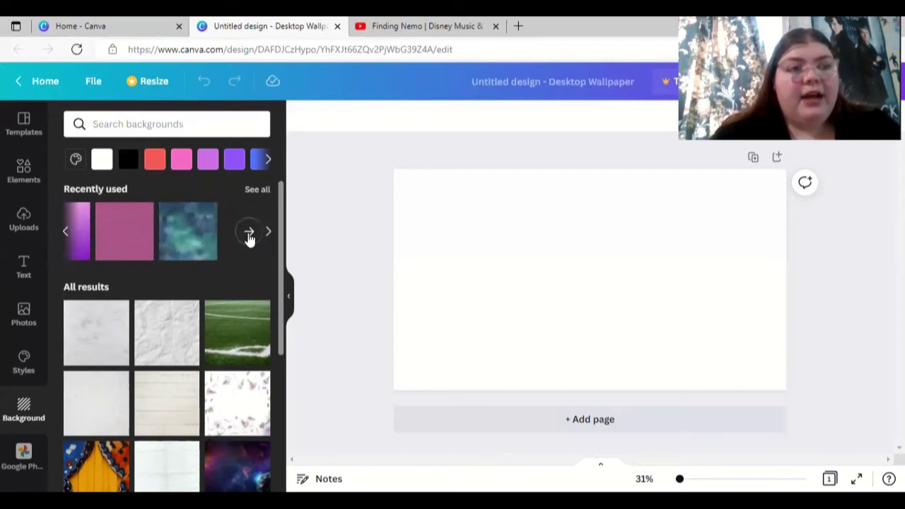
click(248, 232)
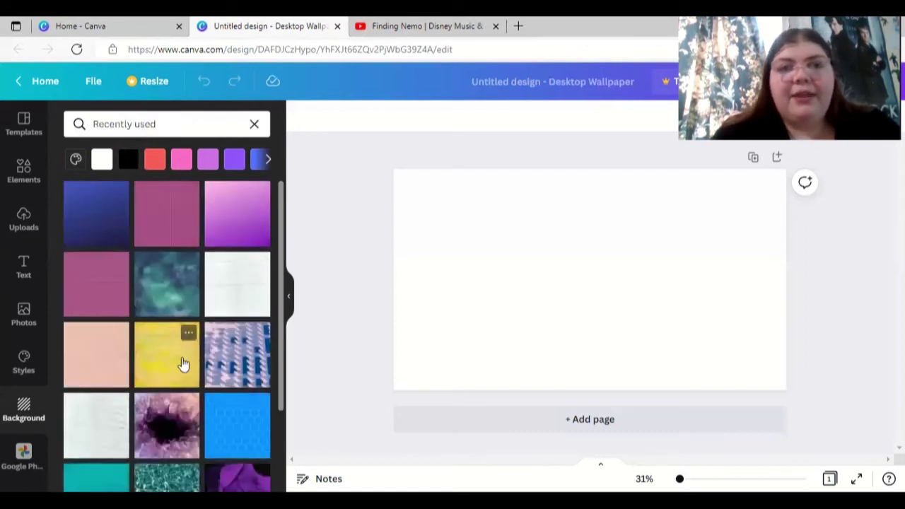
scroll(173, 368, down, 3)
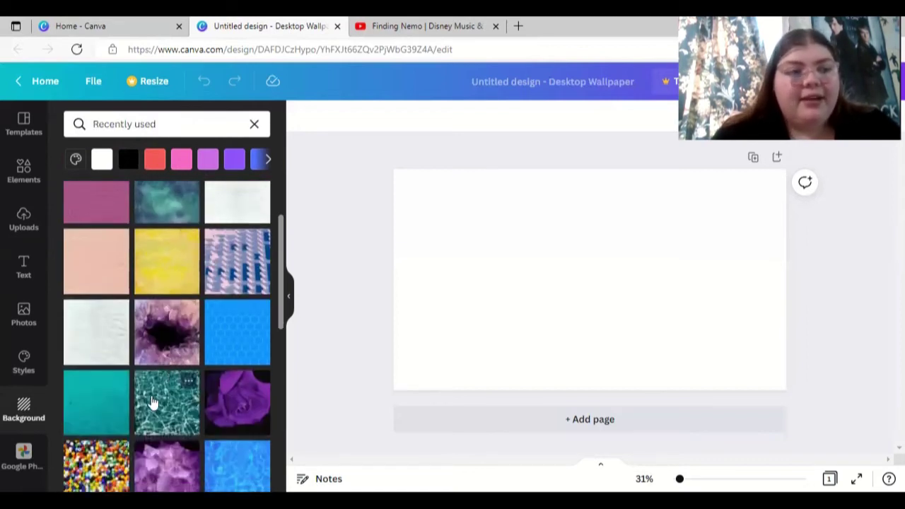
scroll(127, 403, down, 2)
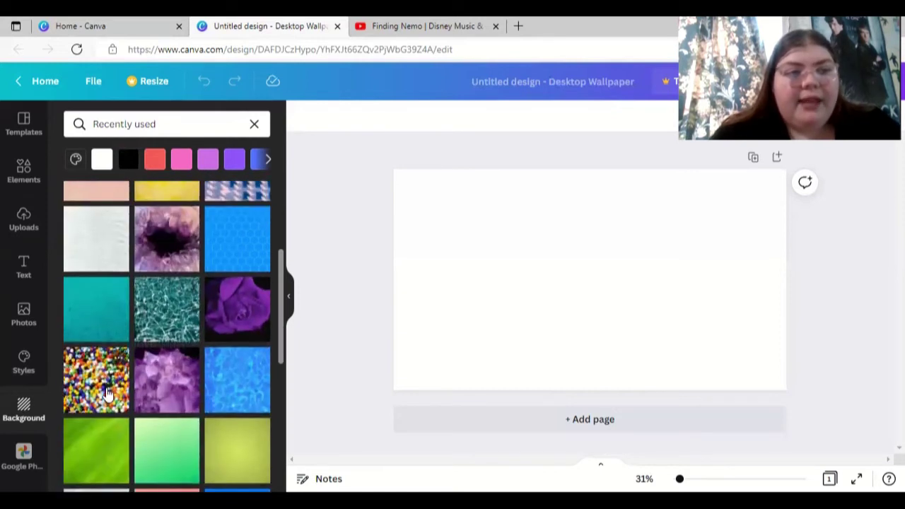
scroll(108, 396, down, 5)
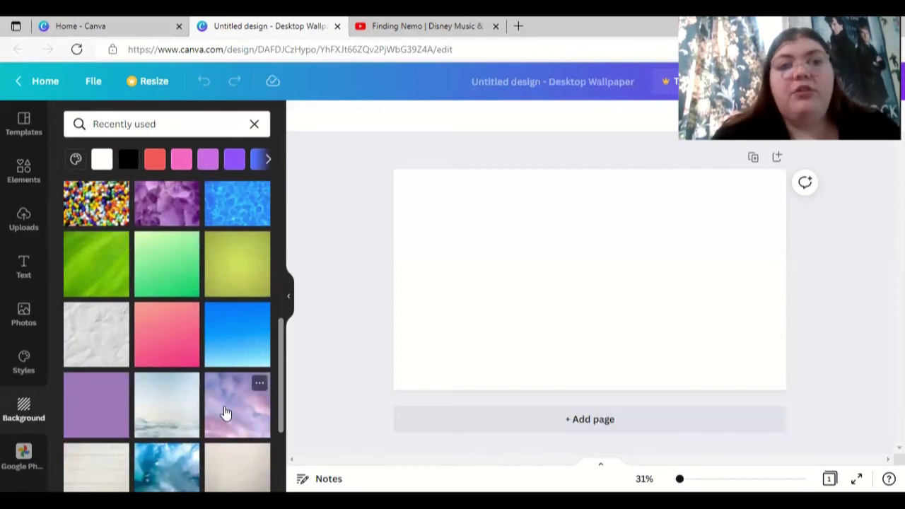
scroll(223, 414, down, 5)
click(168, 424)
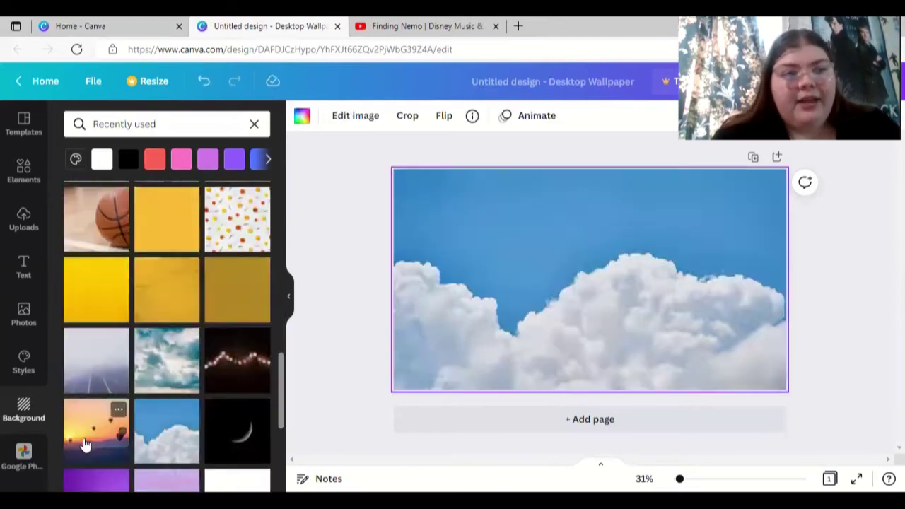
click(89, 444)
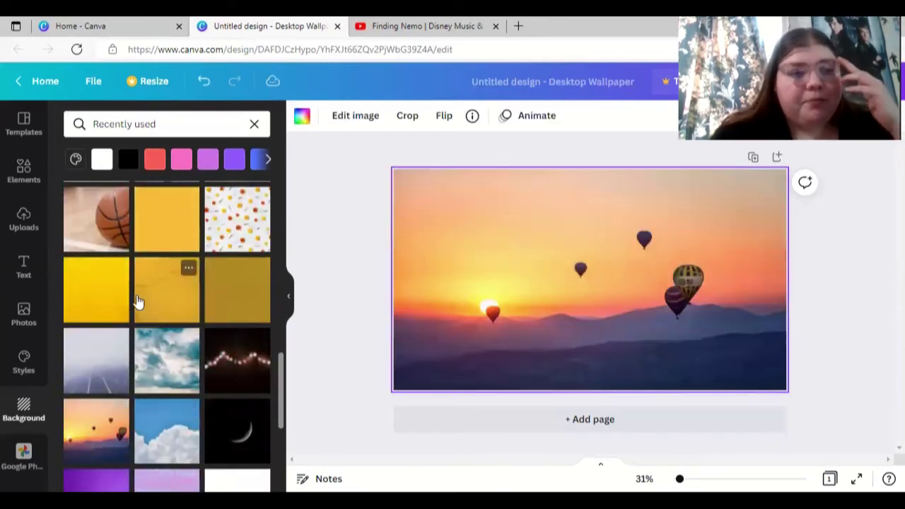
click(24, 230)
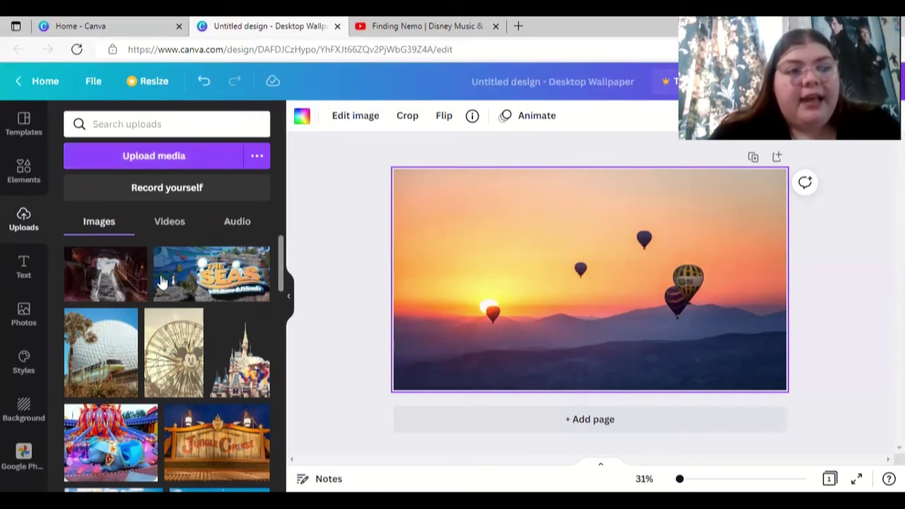
- Scroll through the uploaded Disney park photos in the Images tab
scroll(197, 376, down, 3)
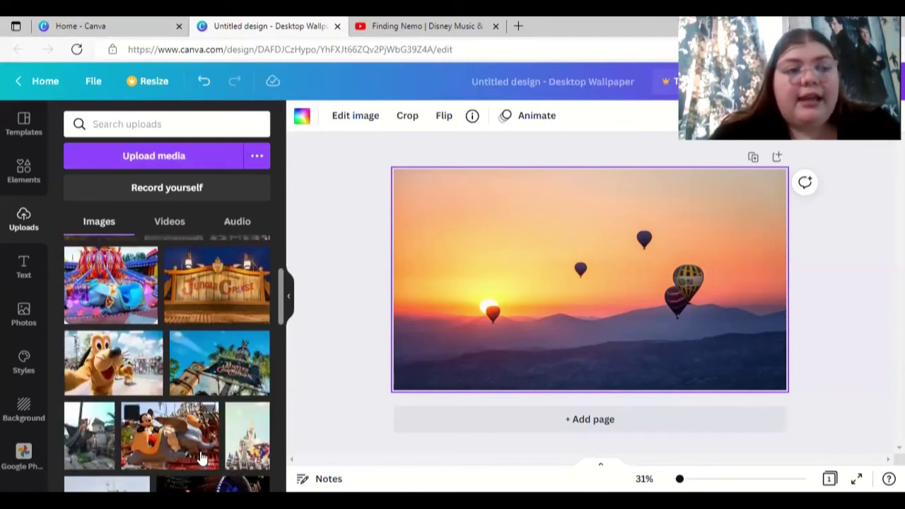
scroll(212, 463, down, 1)
scroll(215, 452, down, 2)
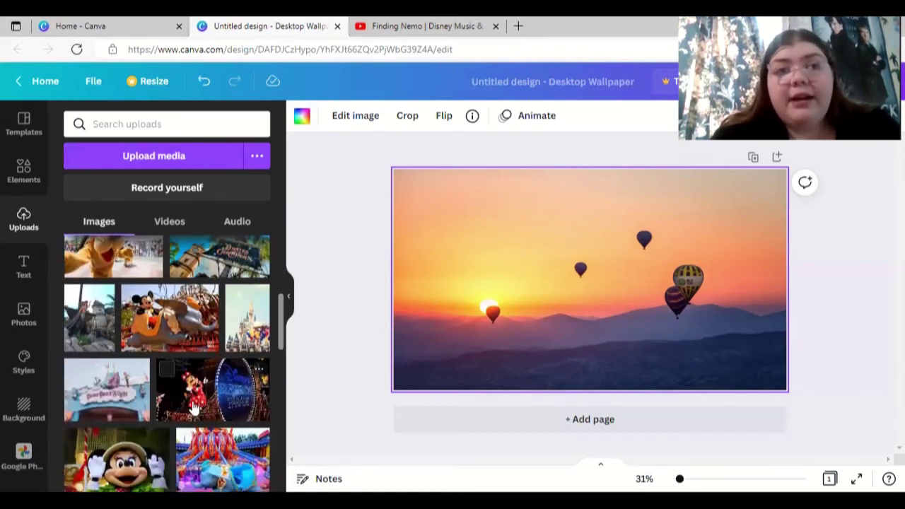
scroll(183, 409, down, 2)
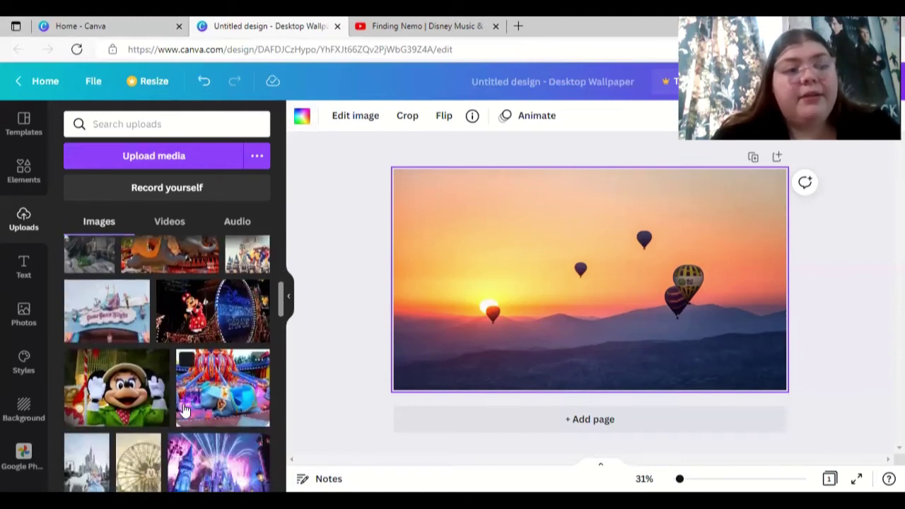
- Add the Dumbo ride photo, shift it slightly left, and resize and crop it smaller
click(221, 410)
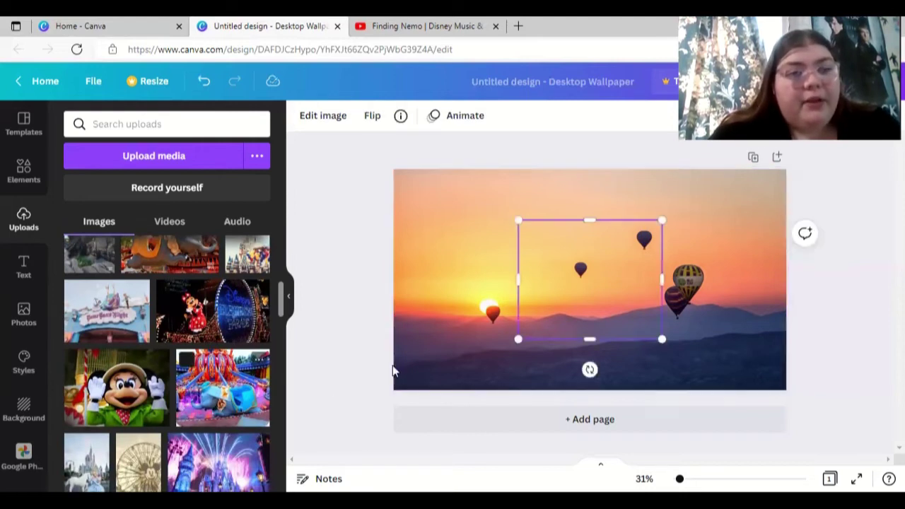
drag(651, 337, 624, 341)
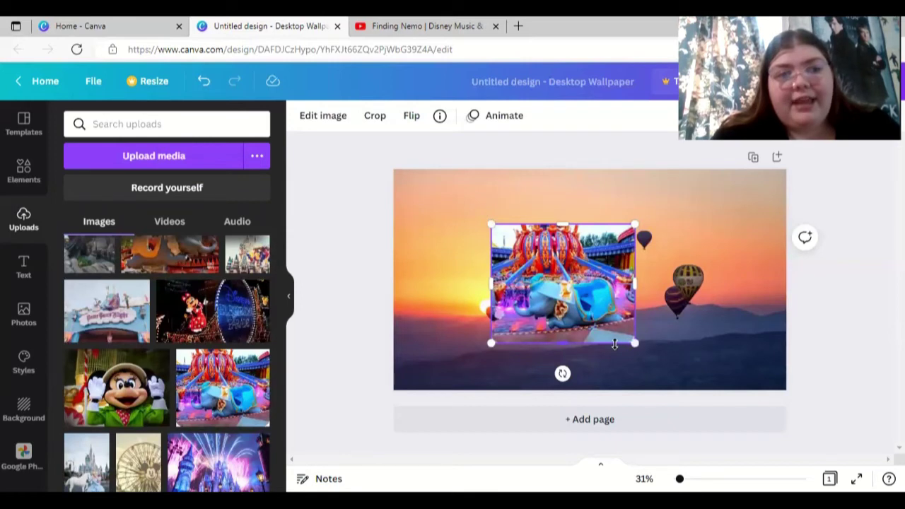
drag(634, 344, 626, 318)
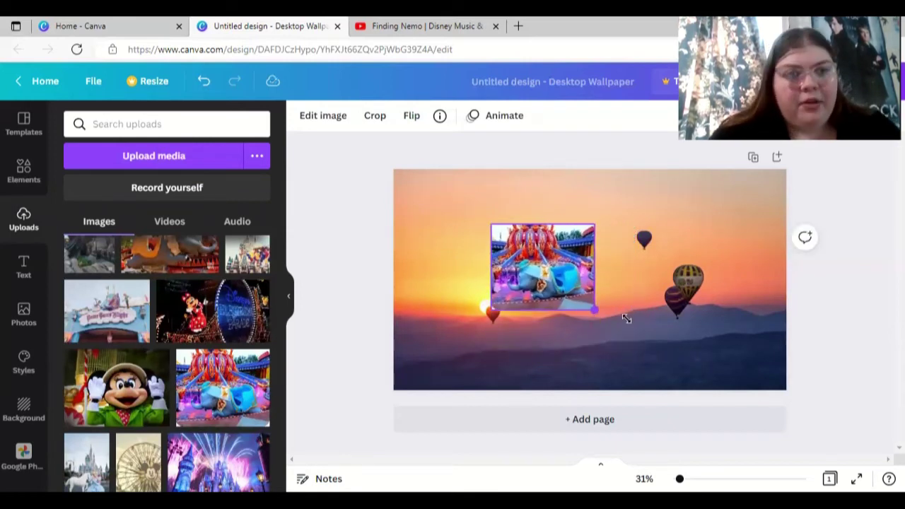
mouse_move(552, 224)
mouse_down()
mouse_move(552, 248)
mouse_move(553, 230)
mouse_up()
drag(555, 330, 555, 324)
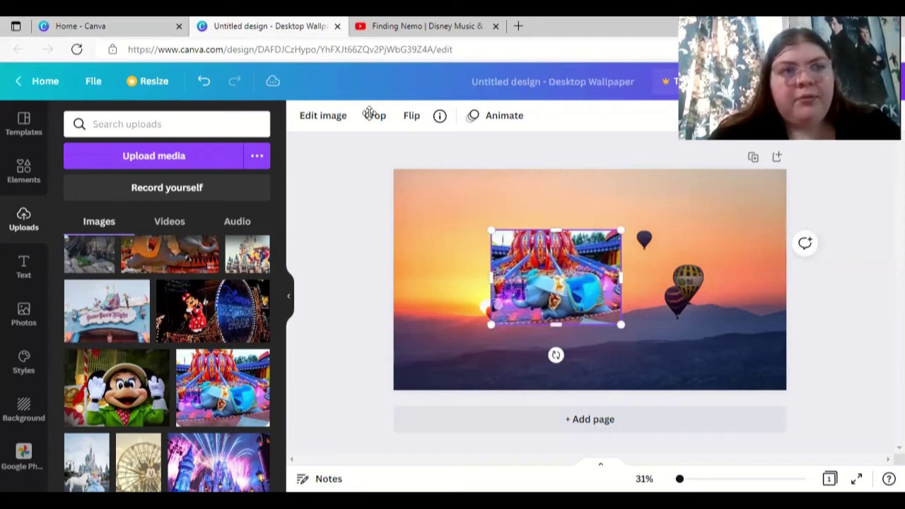
click(330, 118)
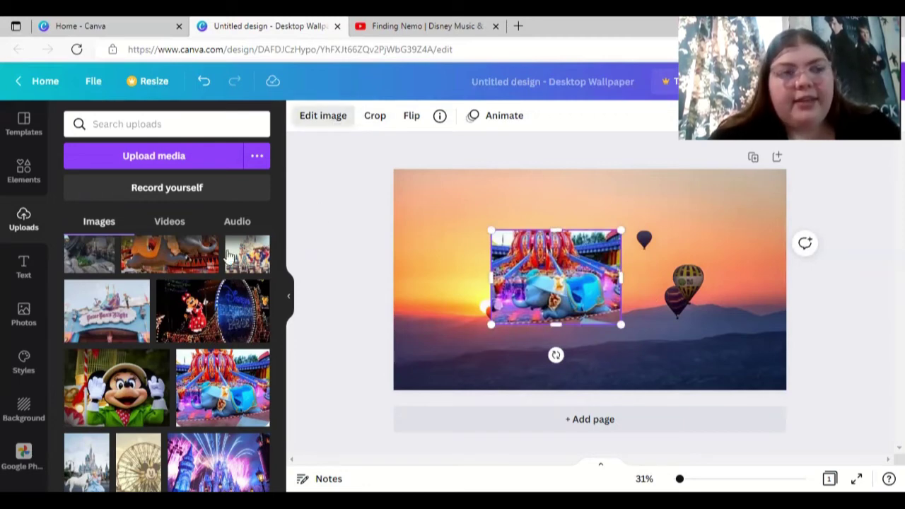
- Give the Dumbo photo a yellow neon glow frame and shrink it into the top-left corner
scroll(154, 344, down, 2)
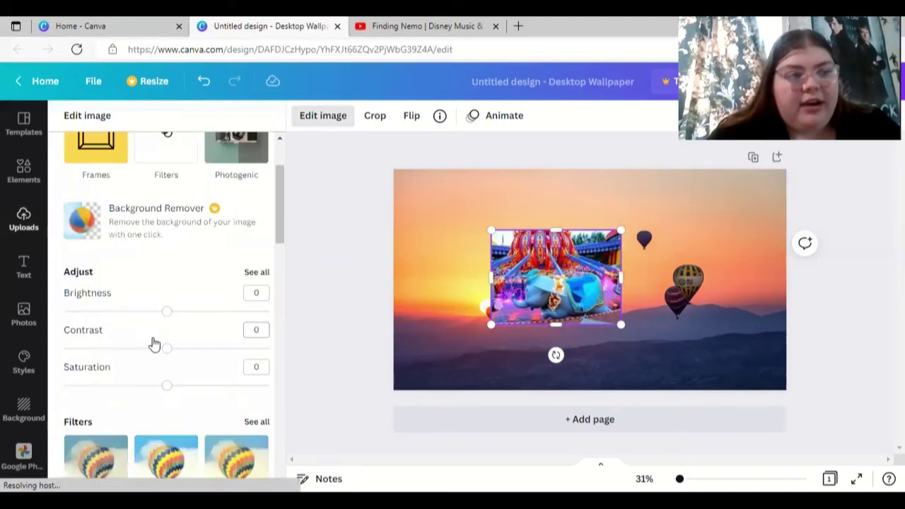
scroll(154, 344, down, 3)
scroll(152, 354, down, 4)
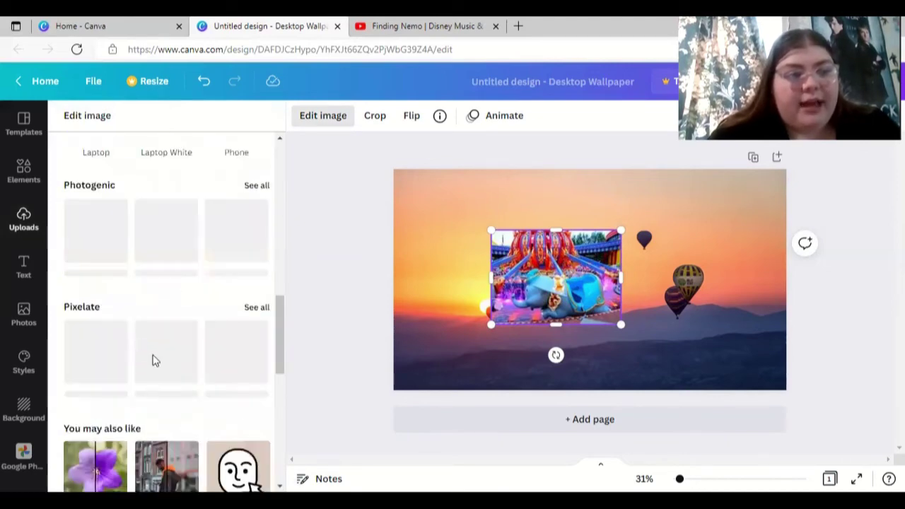
scroll(139, 376, down, 3)
scroll(104, 410, down, 3)
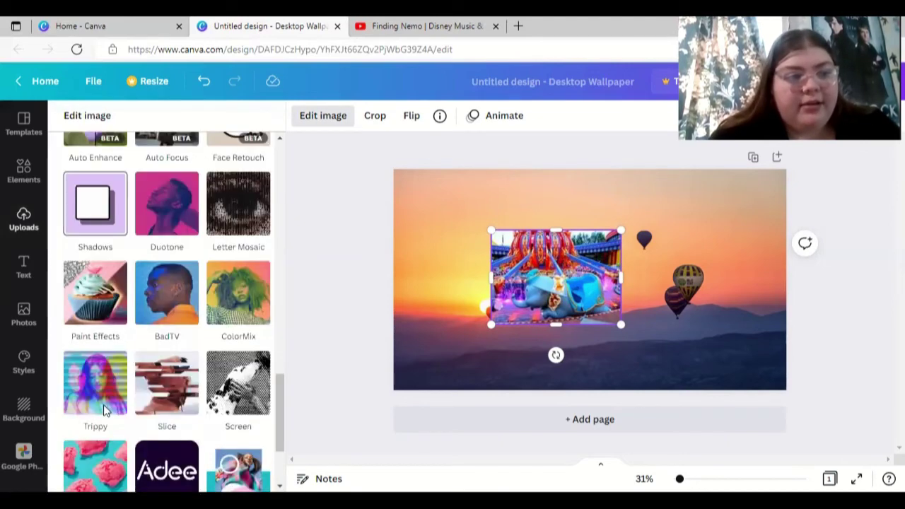
scroll(105, 406, up, 5)
click(111, 391)
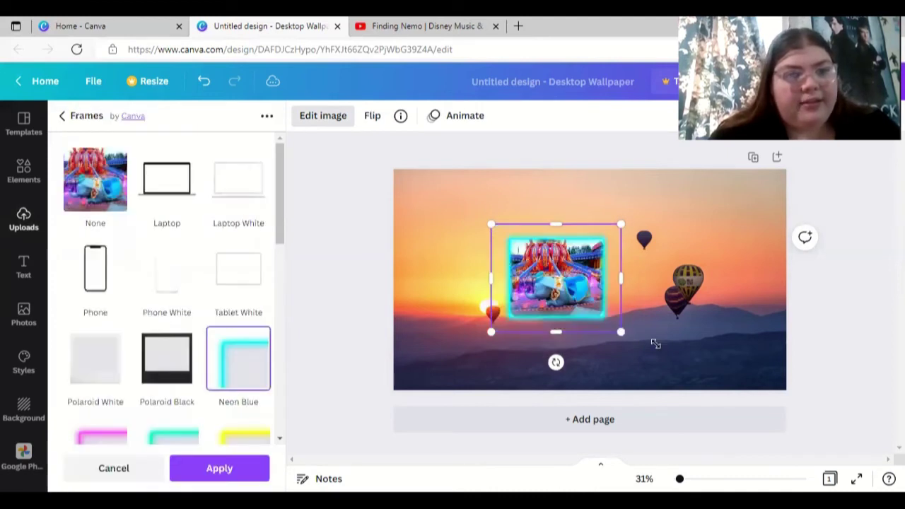
click(221, 439)
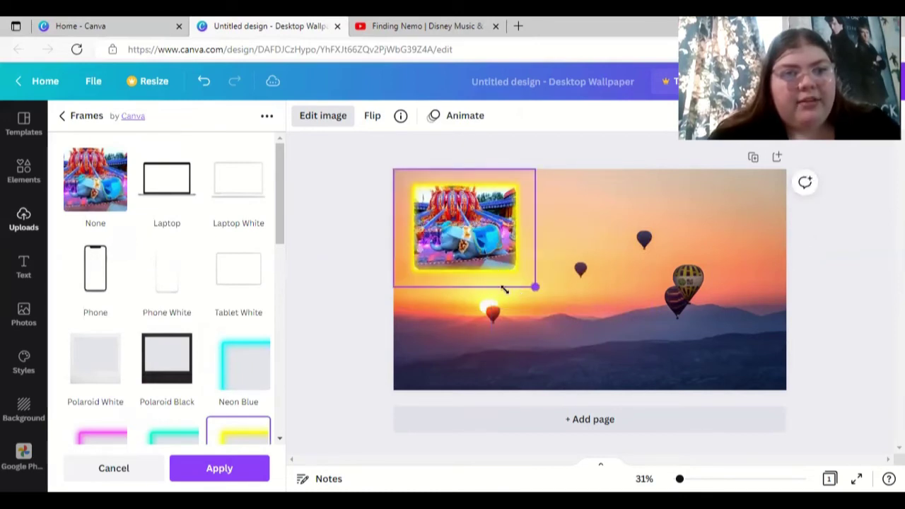
drag(504, 288, 534, 270)
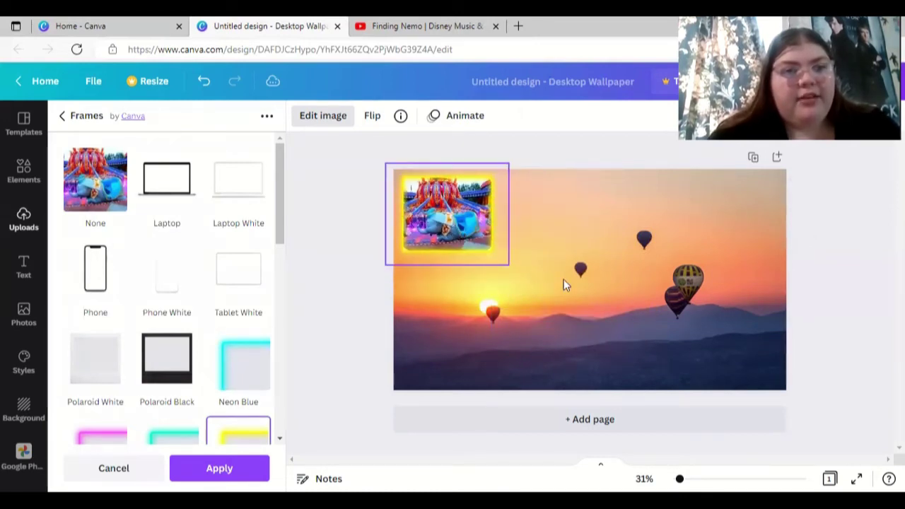
key(Escape)
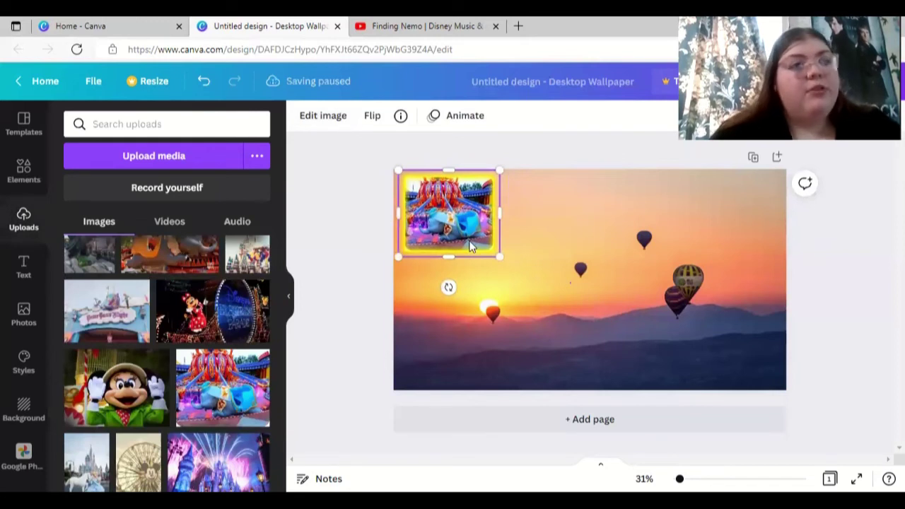
click(470, 244)
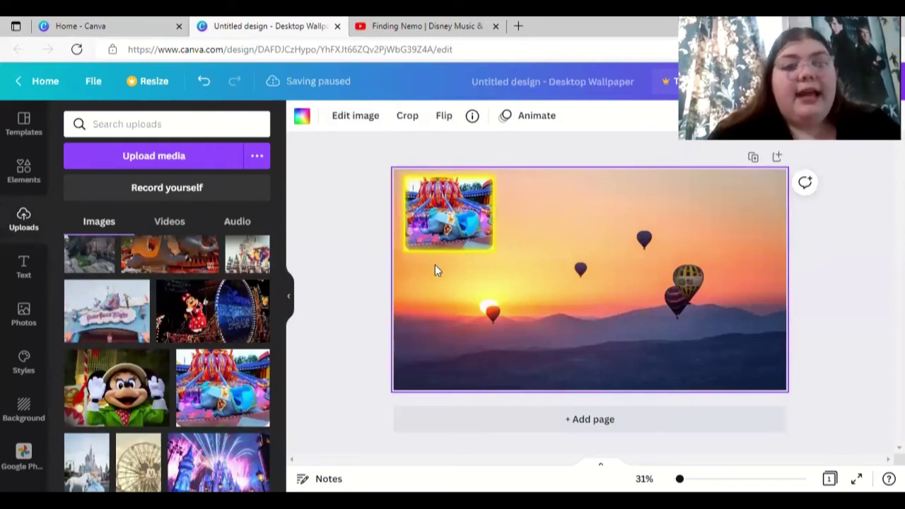
- Change the headline text to 2023 on one line, shrink it and place it top-right
click(24, 267)
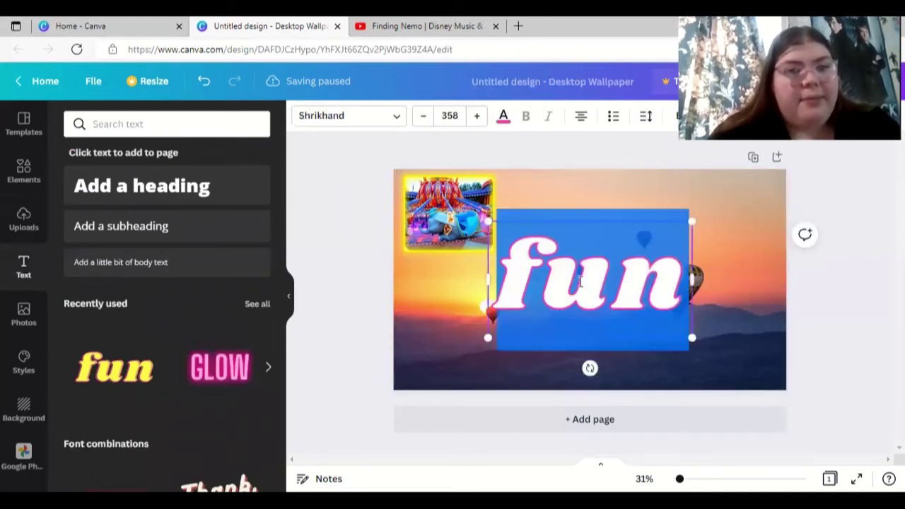
text(2)
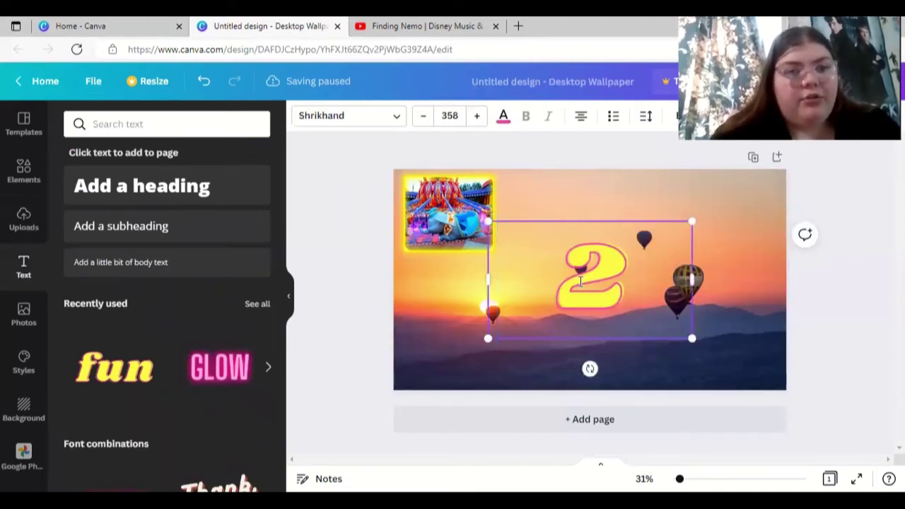
text(023)
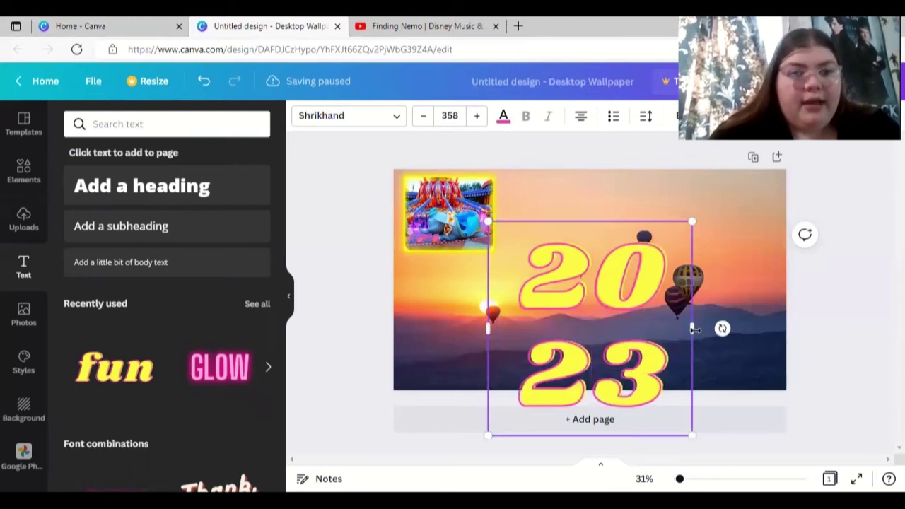
drag(695, 328, 812, 339)
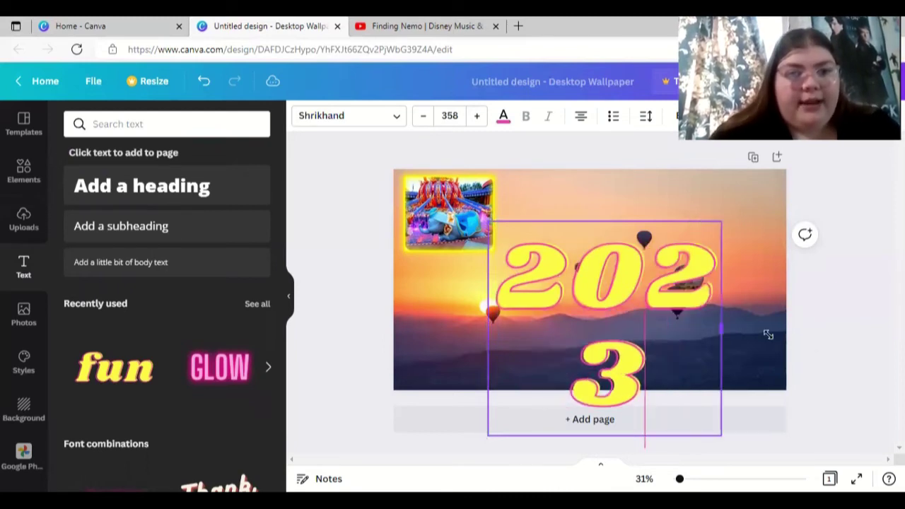
drag(639, 309, 719, 231)
drag(711, 272, 724, 258)
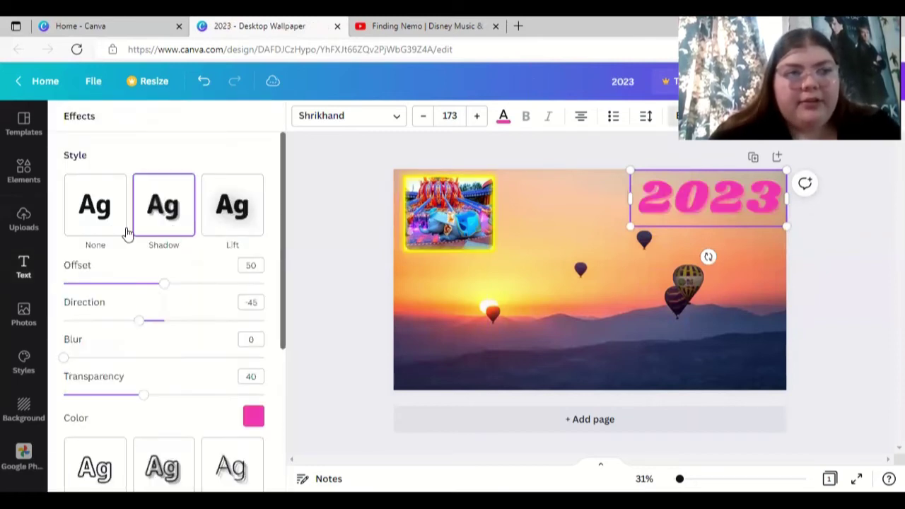
- Swap the 2023 shadow for a Splice effect and pick a new splice colour
click(122, 227)
click(190, 313)
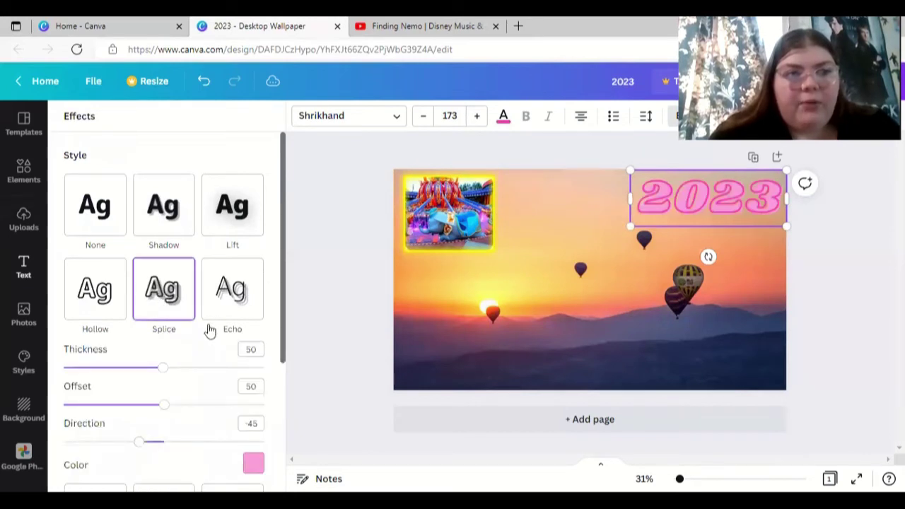
scroll(208, 324, down, 3)
click(253, 272)
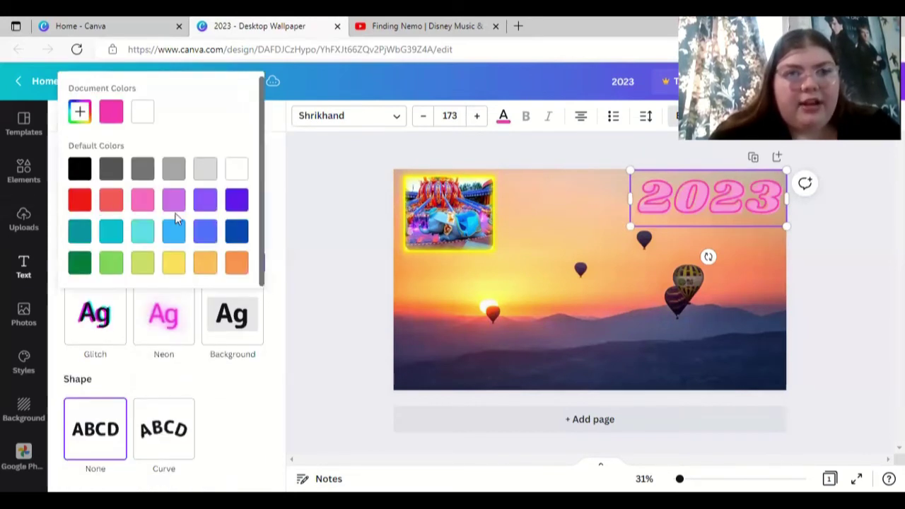
click(80, 169)
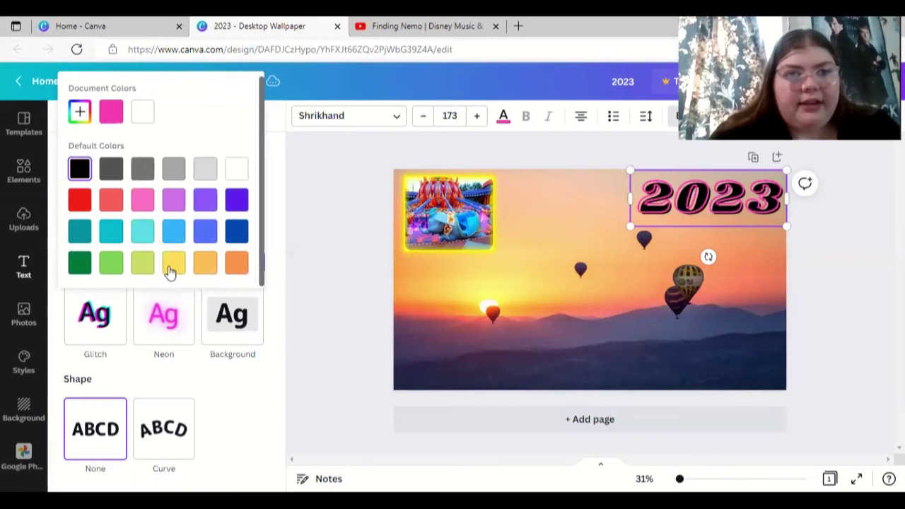
click(333, 293)
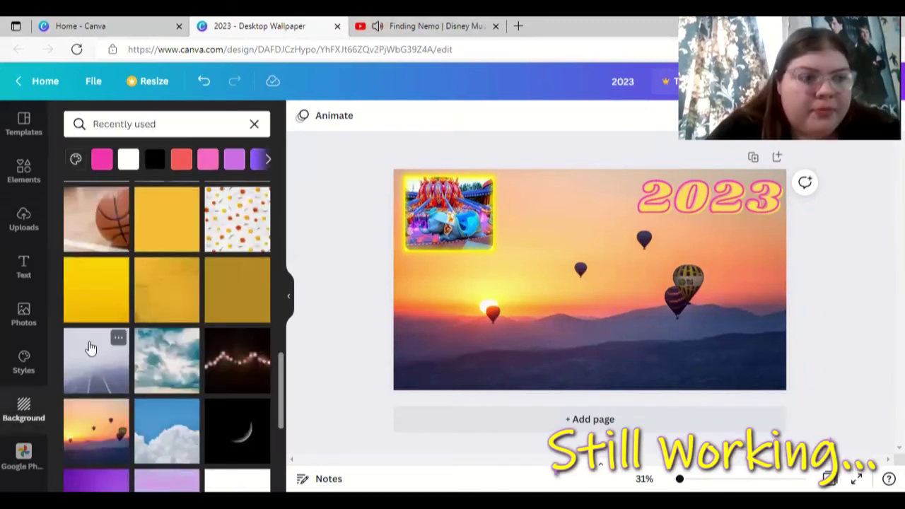
- Add a rectangular photo frame and try repositioning the top-left landscape frame, undoing the move
scroll(106, 356, up, 1)
click(260, 359)
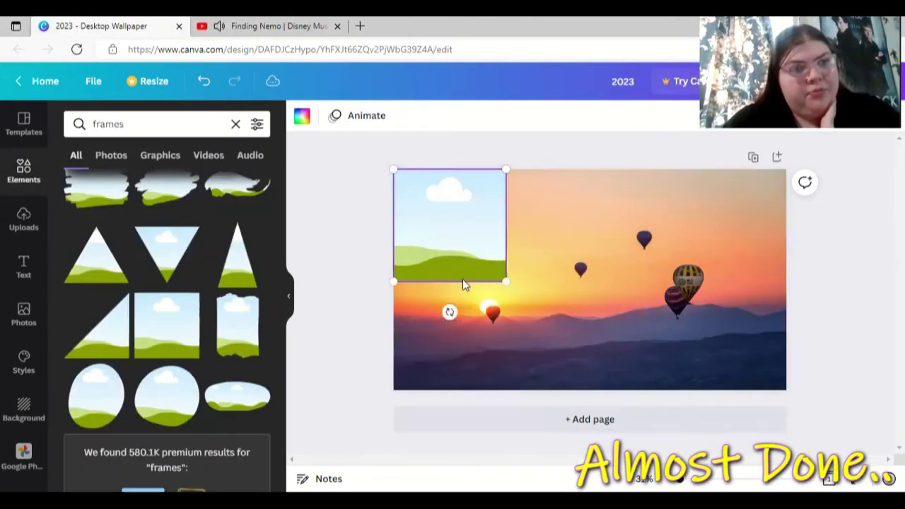
right_click(466, 267)
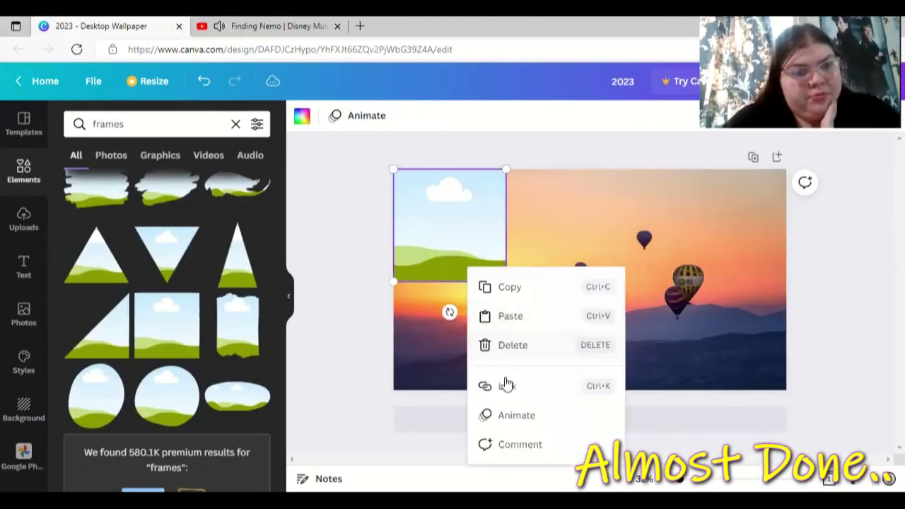
click(829, 173)
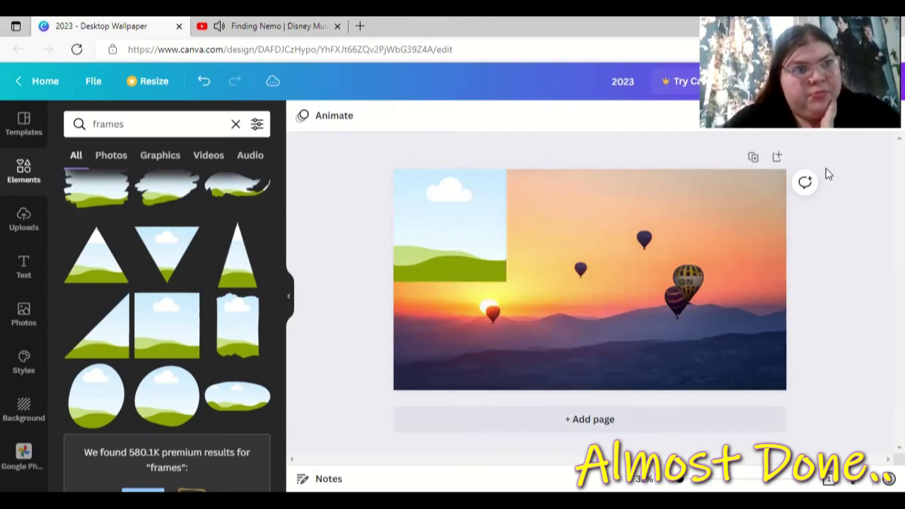
click(449, 225)
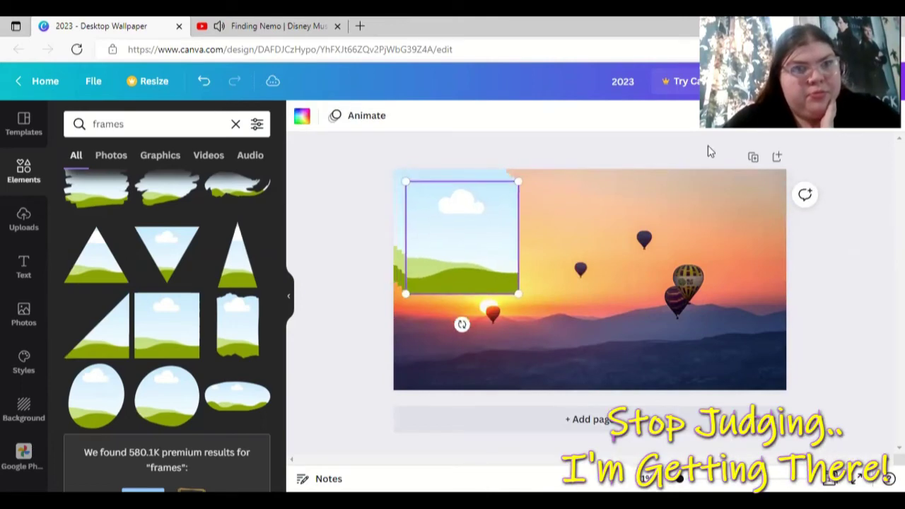
drag(452, 248, 718, 223)
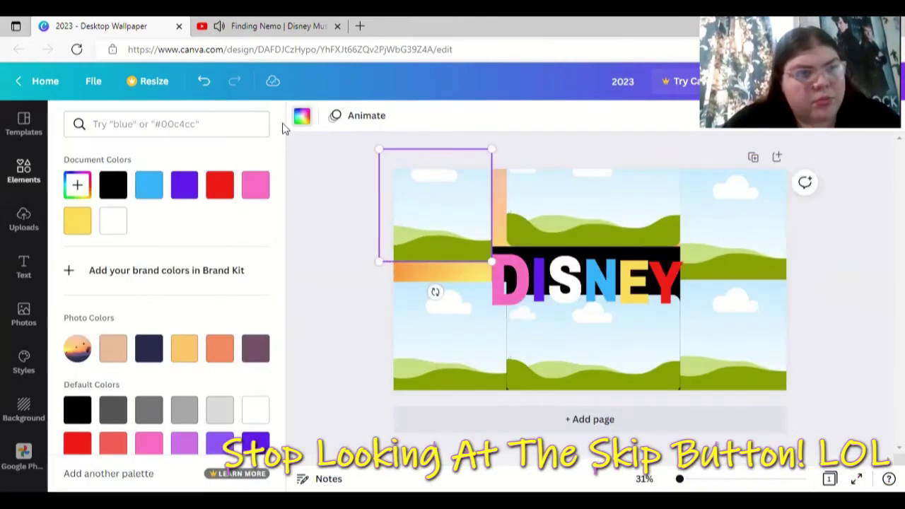
click(203, 82)
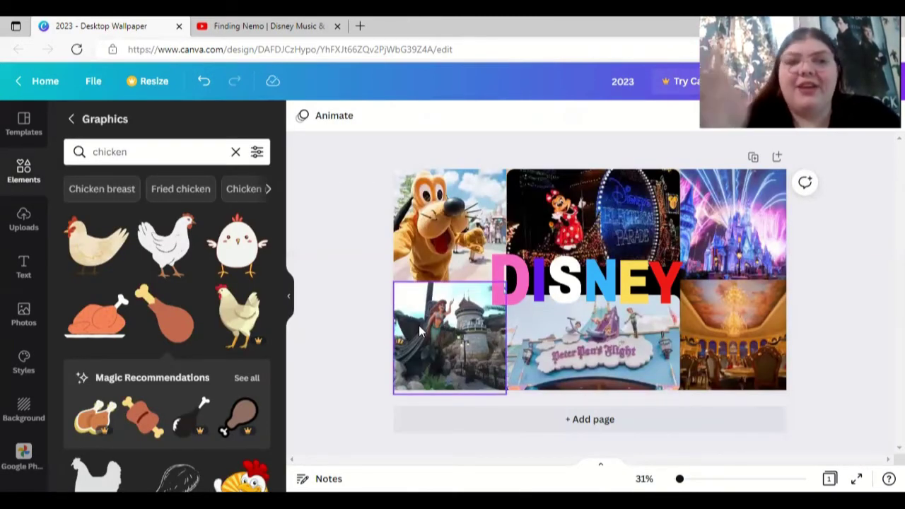
- Add a chicken drumstick graphic, shrink it, and place it on the Pluto photo near the D
click(170, 331)
drag(618, 317, 608, 317)
drag(577, 276, 451, 290)
click(348, 339)
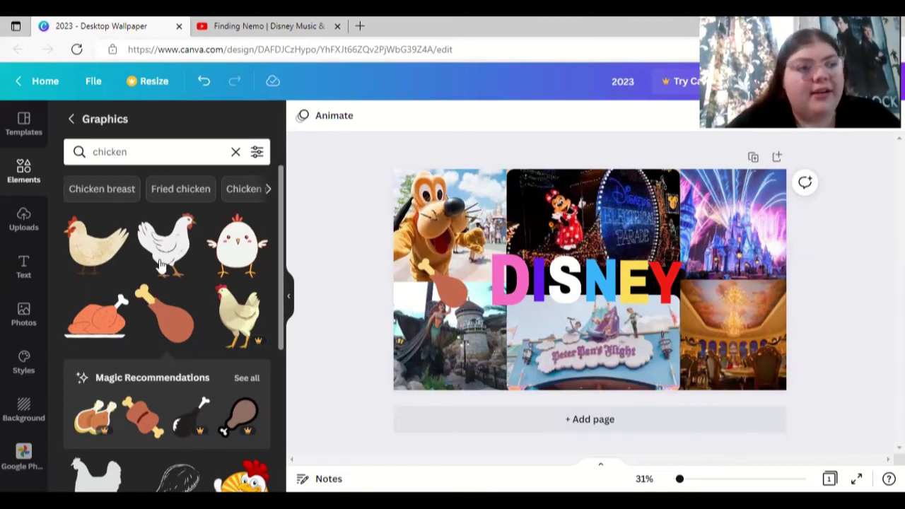
- Search the graphics for 'carpet', then clear the search field
click(147, 162)
key(BackSpace)
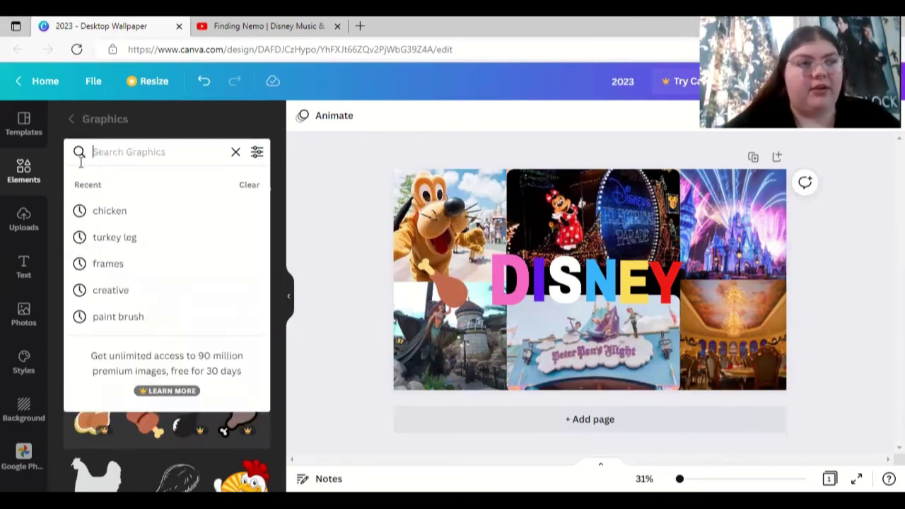
text(carpet)
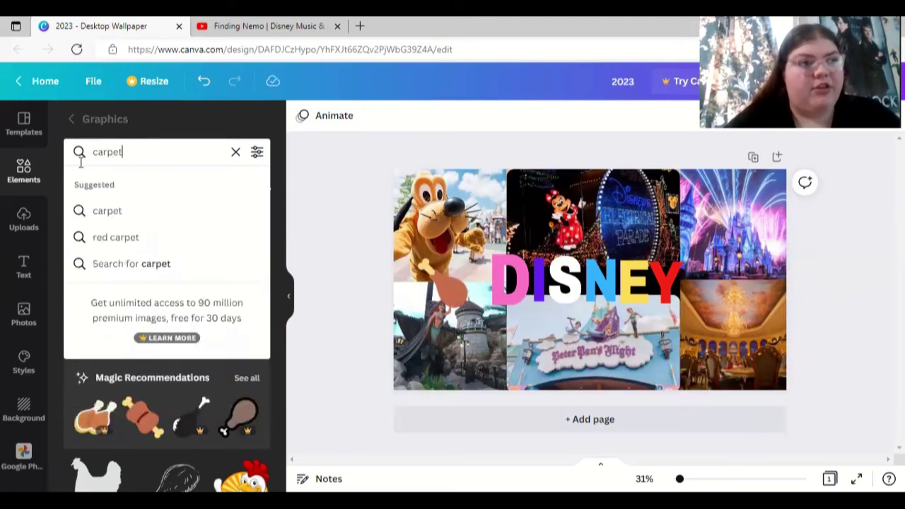
key(Return)
click(76, 165)
key(ctrl+a)
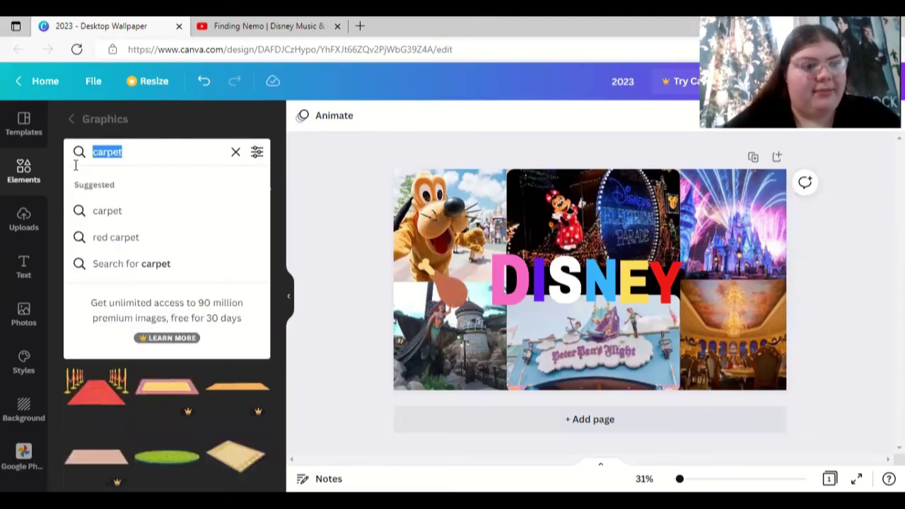
key(BackSpace)
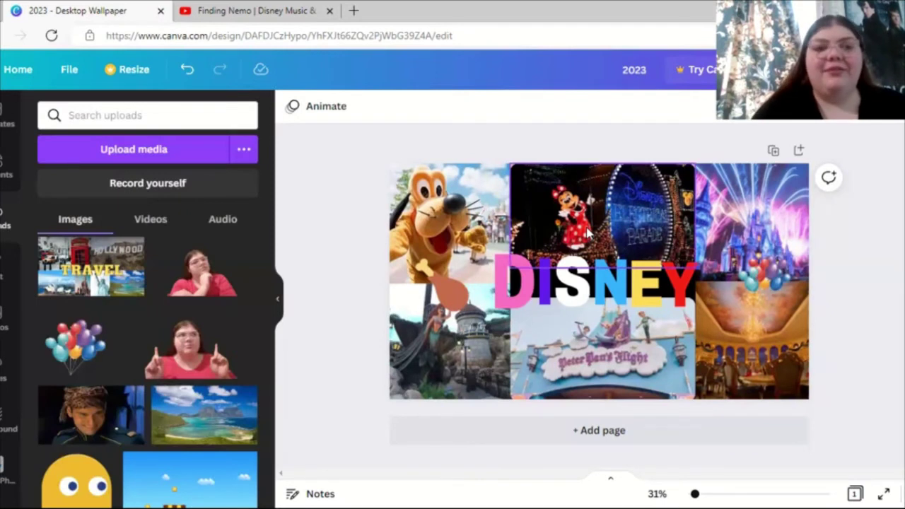